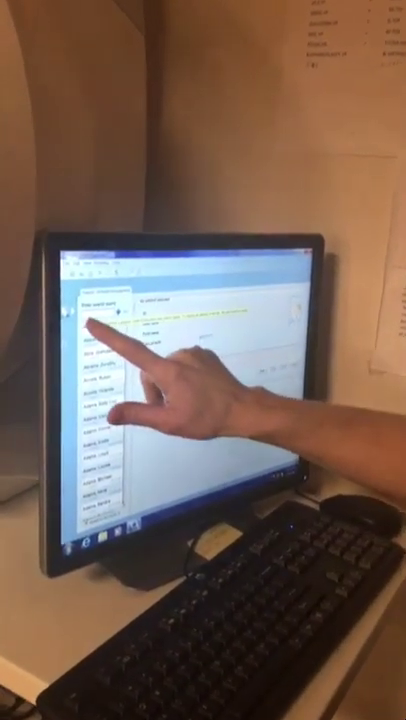
type("erg")
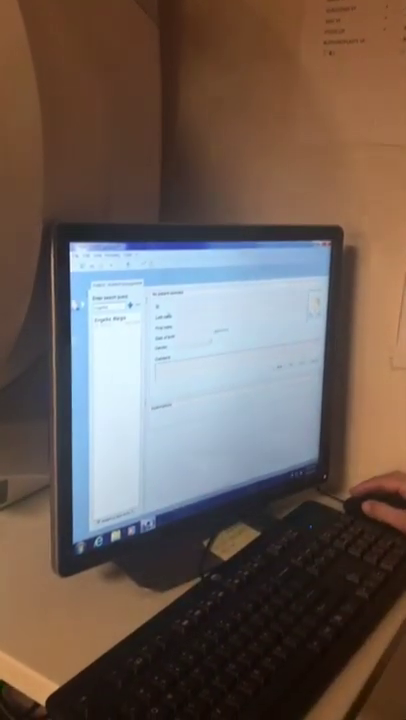
Step: Open the new patient's details and choose the patient's gender from the dropdown
left_click(108, 320)
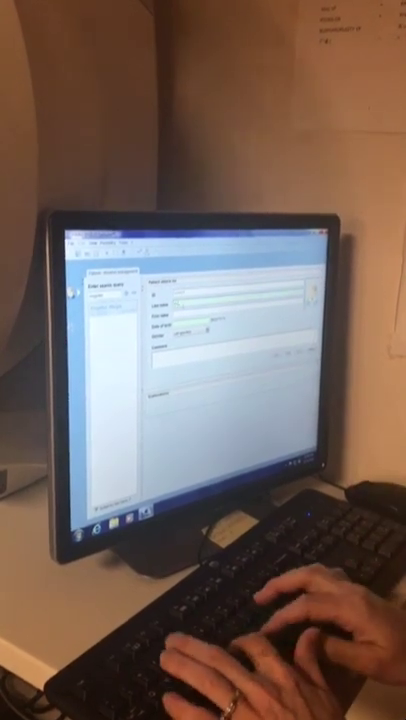
type("...")
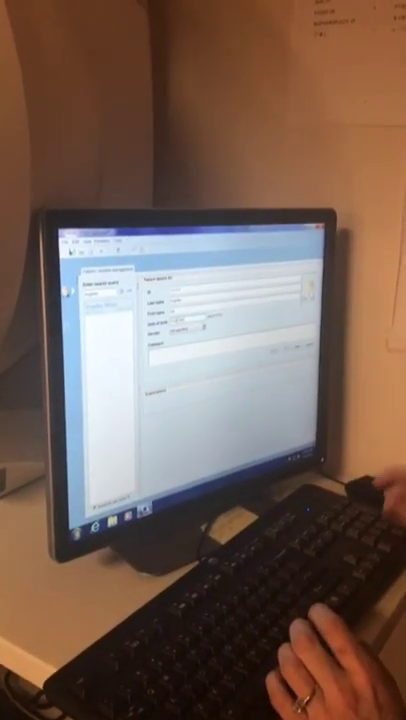
left_click(185, 332)
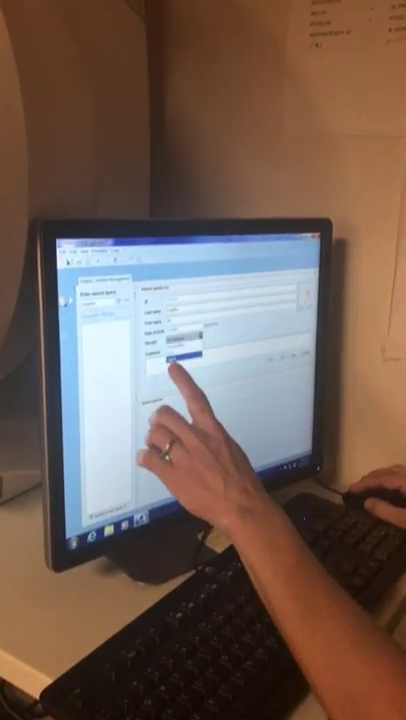
left_click(185, 345)
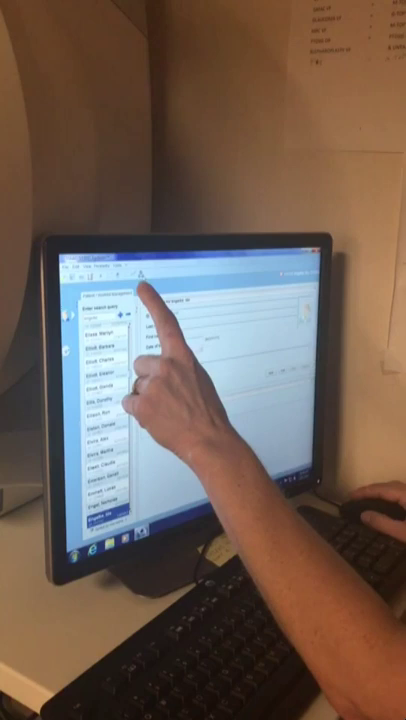
Step: Open the prescription entry form for the new patient
left_click(142, 273)
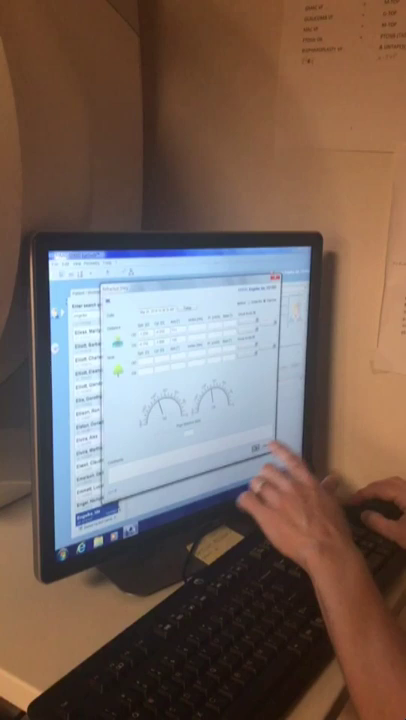
Step: Save the prescription, then pick the right-eye G TOP program and start it
key("Return")
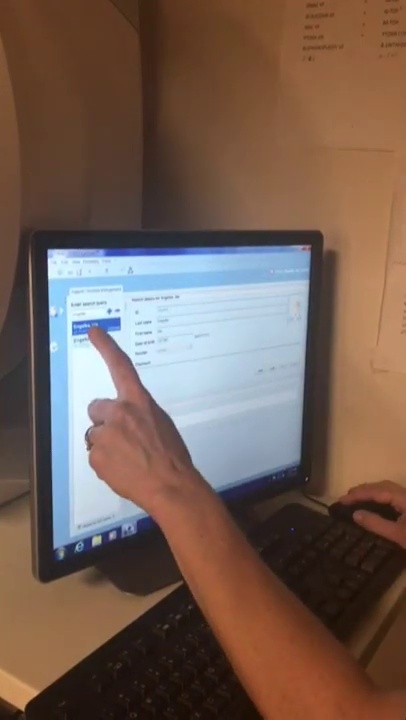
key("Return")
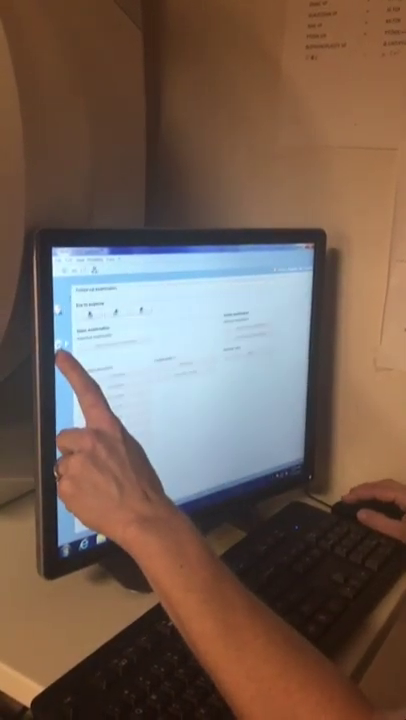
left_click(88, 308)
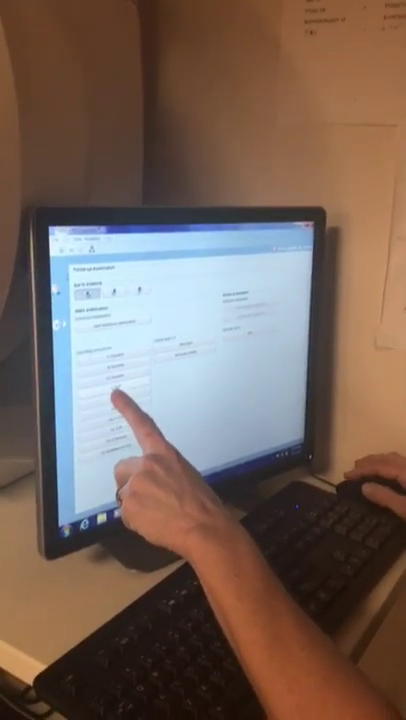
left_click(112, 400)
left_click(200, 370)
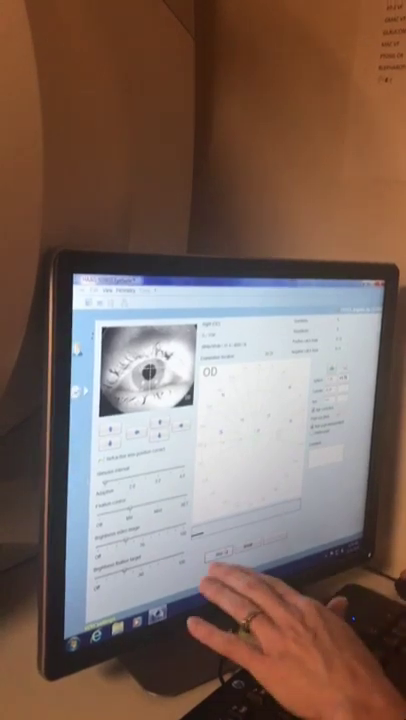
Step: Interrupt the running right-eye G TOP test with the Return key
key("Return")
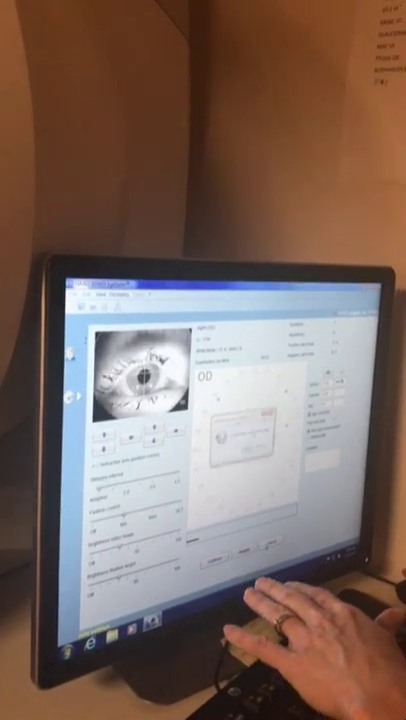